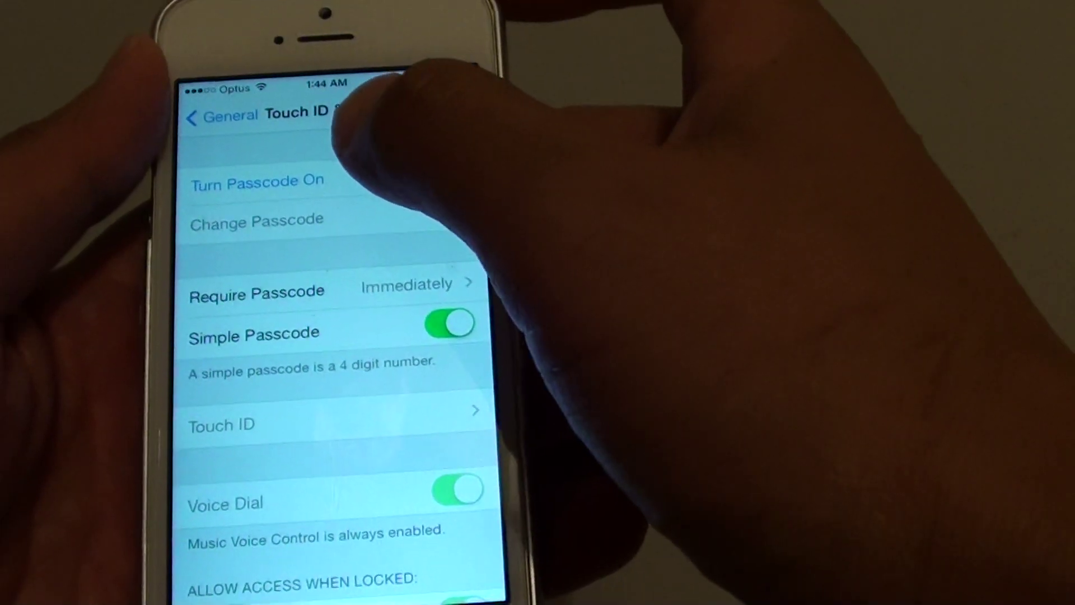
Step: Turn the passcode on with a new four-digit code, entered twice to confirm
{"action": "left_click", "coordinate": [252, 181]}
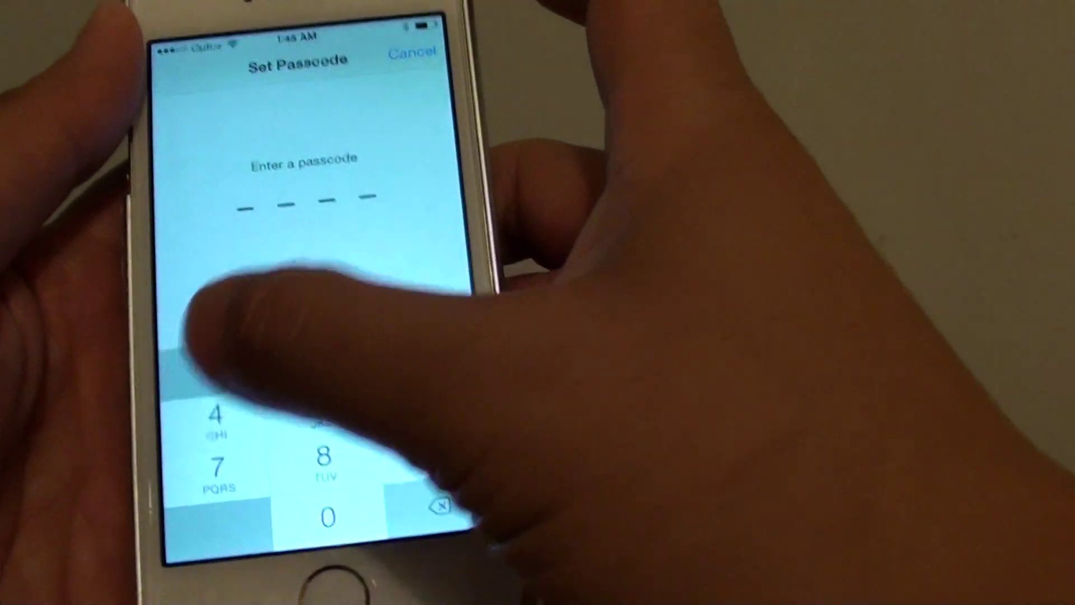
{"action": "left_click", "coordinate": [353, 336]}
{"action": "left_click", "coordinate": [353, 336]}
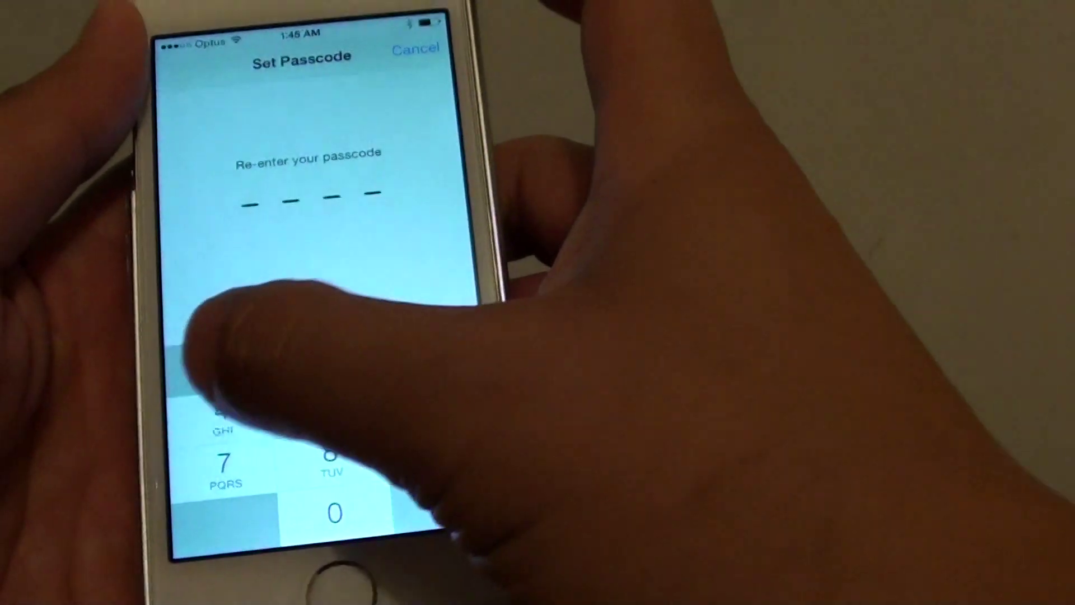
{"action": "left_click", "coordinate": [386, 337]}
{"action": "left_click", "coordinate": [386, 337]}
{"action": "left_click", "coordinate": [441, 336]}
{"action": "left_click", "coordinate": [441, 336]}
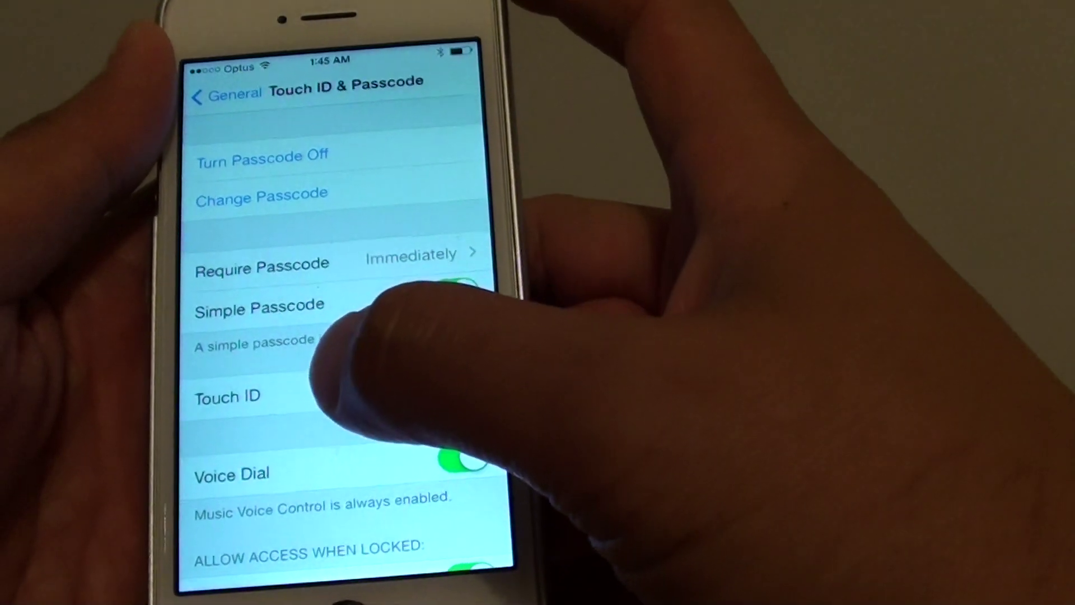
Step: Scan and enroll Finger 1 under Touch ID, then begin adding another fingerprint
{"action": "left_click", "coordinate": [319, 400]}
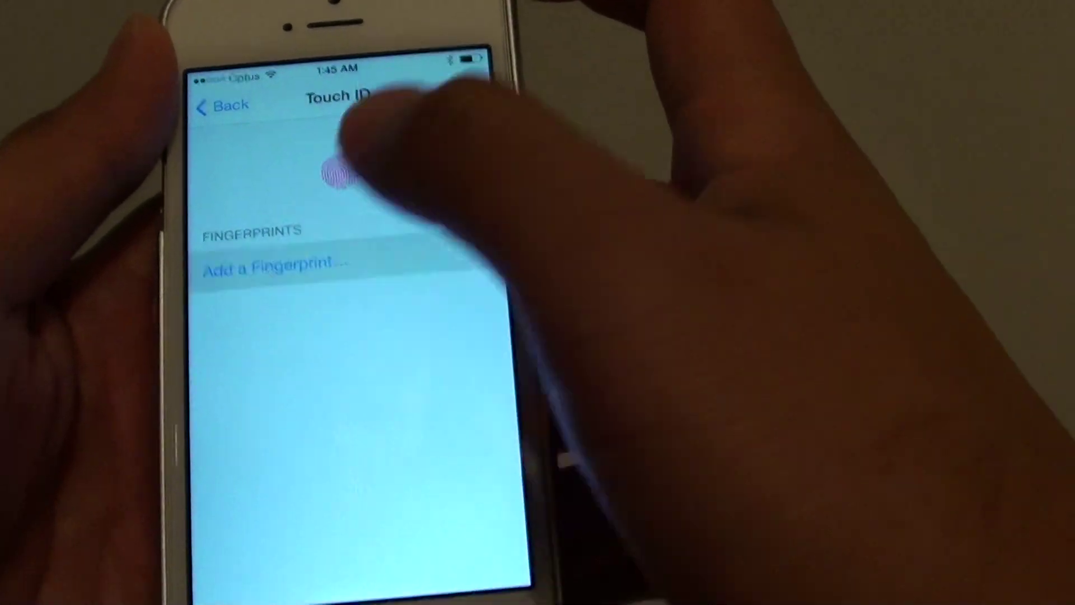
{"action": "left_click", "coordinate": [277, 284]}
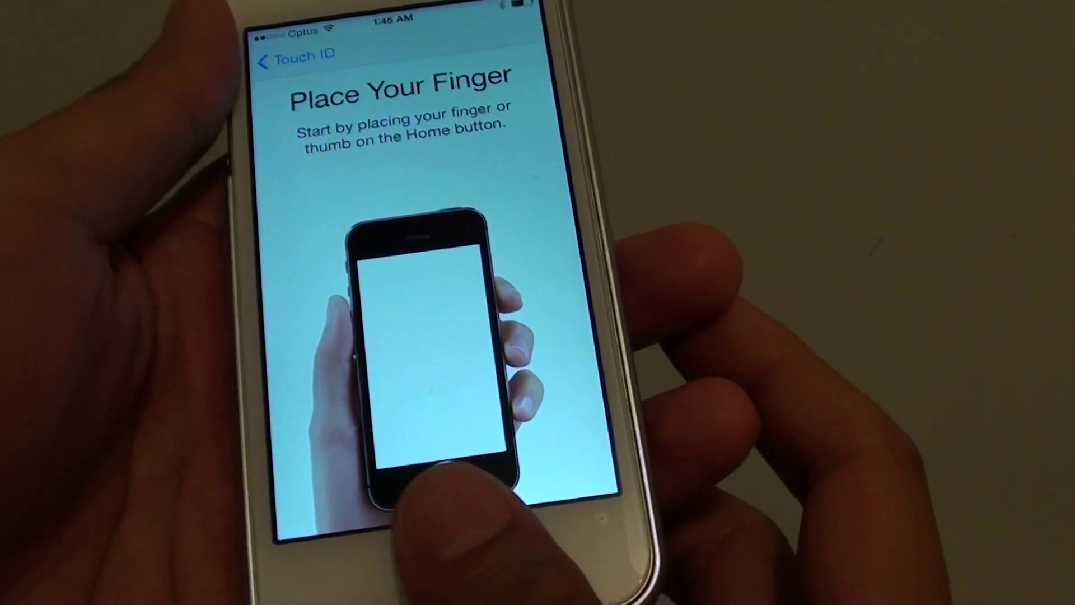
{"action": "left_click", "coordinate": [429, 572]}
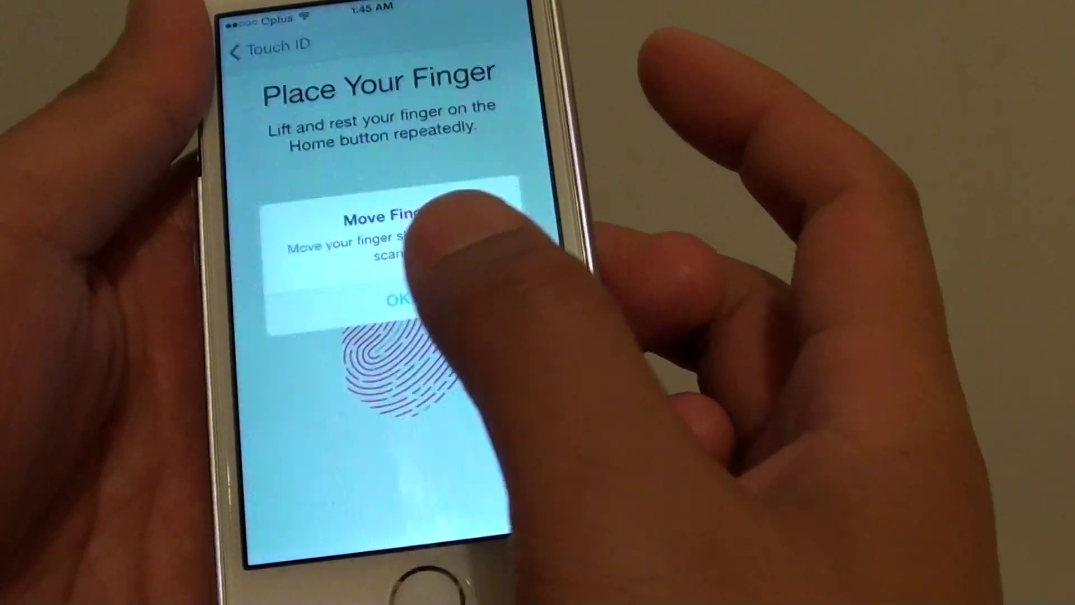
{"action": "left_click", "coordinate": [402, 300]}
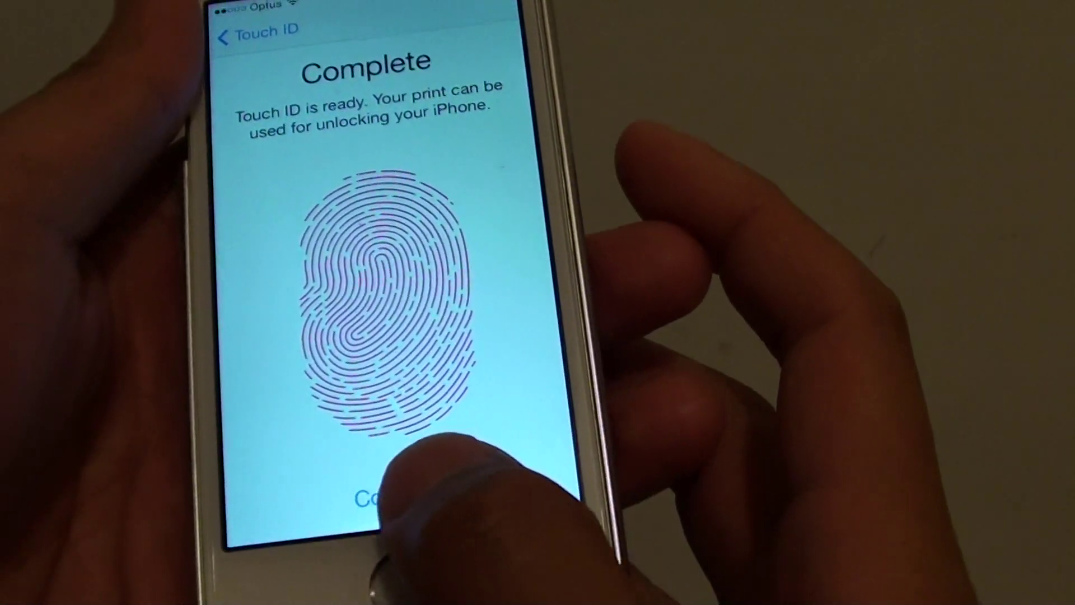
{"action": "left_click", "coordinate": [394, 504]}
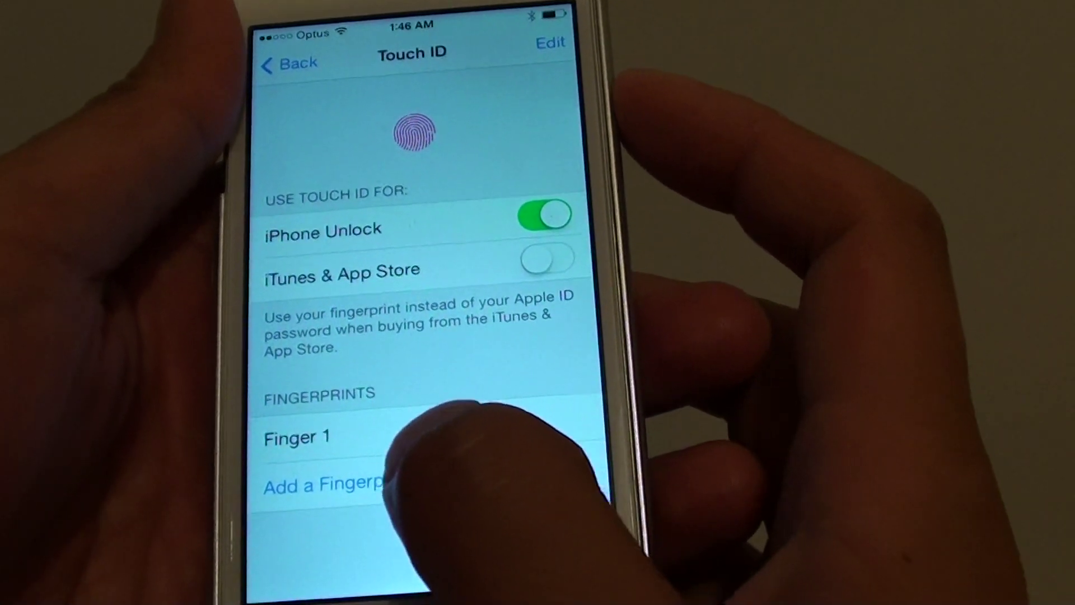
{"action": "left_click", "coordinate": [319, 481]}
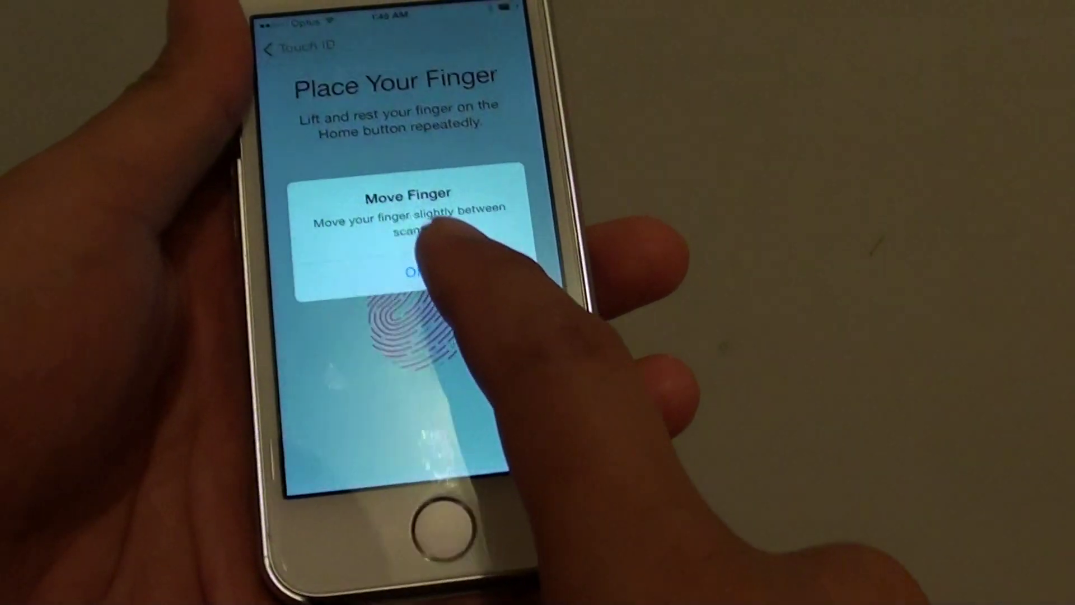
Step: Finish scanning the second finger so Touch ID shows Finger 1 and Finger 2
{"action": "left_click", "coordinate": [397, 249]}
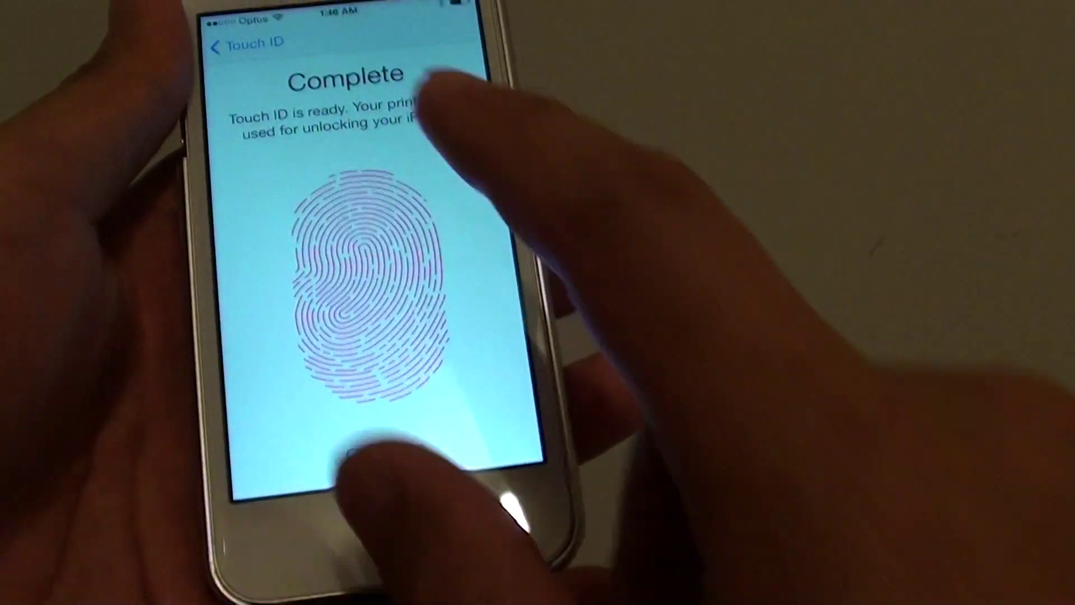
{"action": "left_click", "coordinate": [369, 458]}
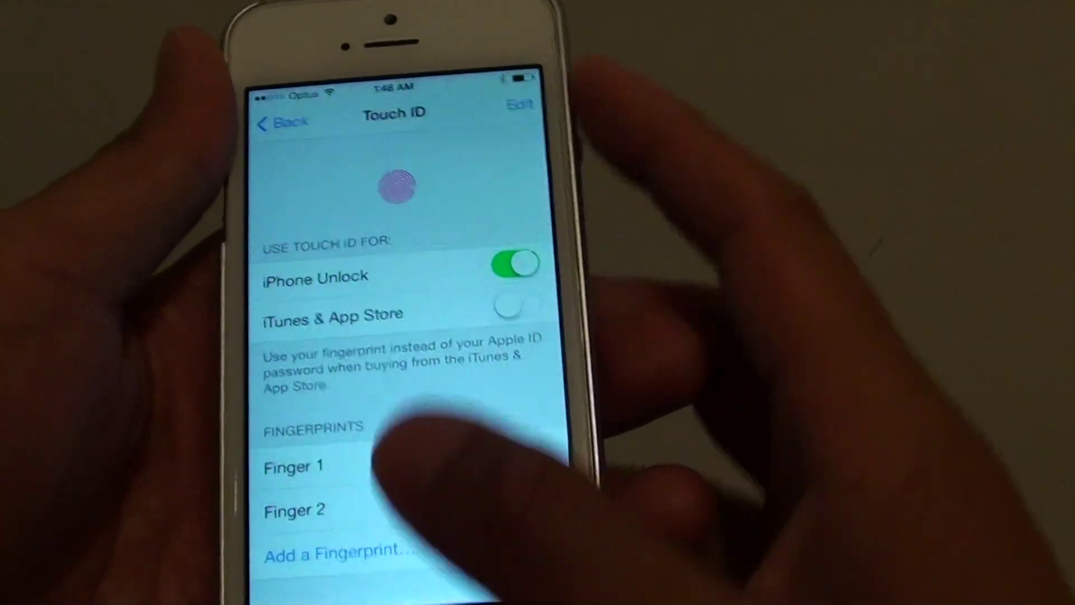
Step: Lock and wake the iPhone, then unlock it with the four-digit passcode
{"action": "left_click", "coordinate": [504, 10]}
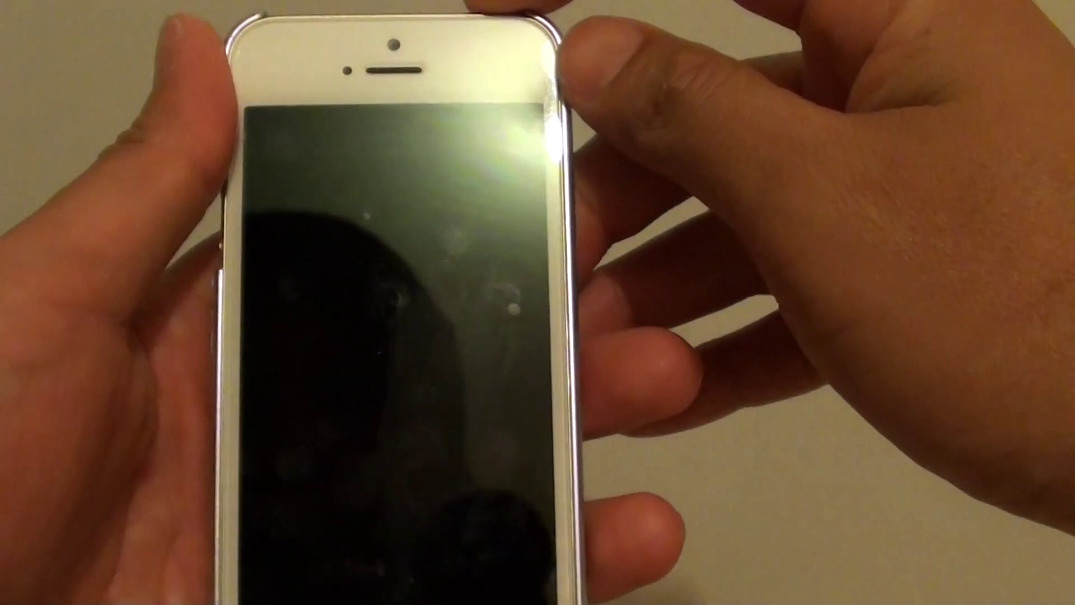
{"action": "left_click", "coordinate": [505, 10]}
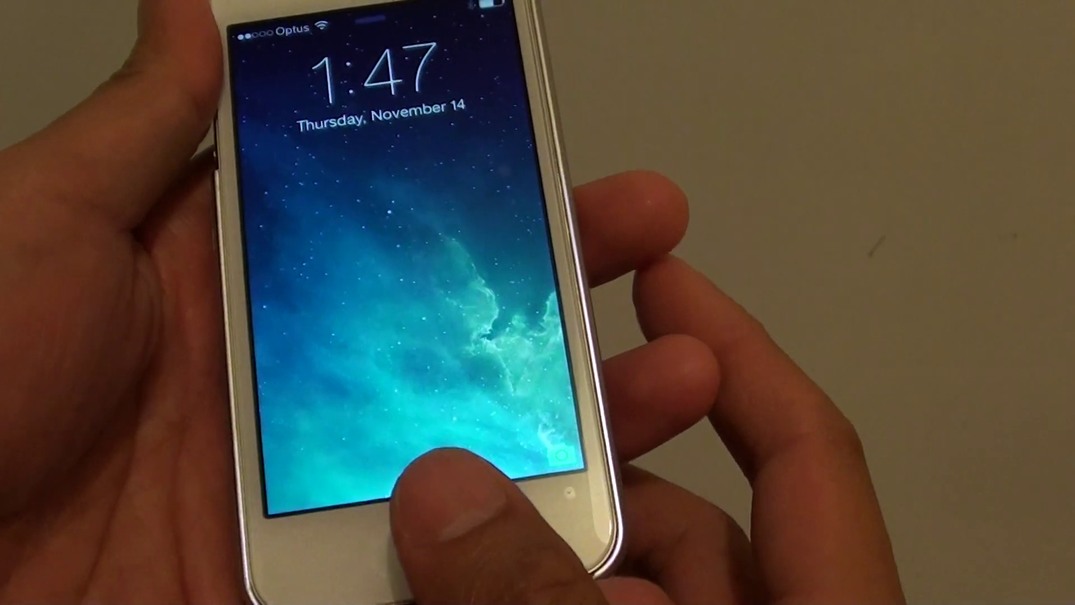
{"action": "left_click", "coordinate": [445, 538]}
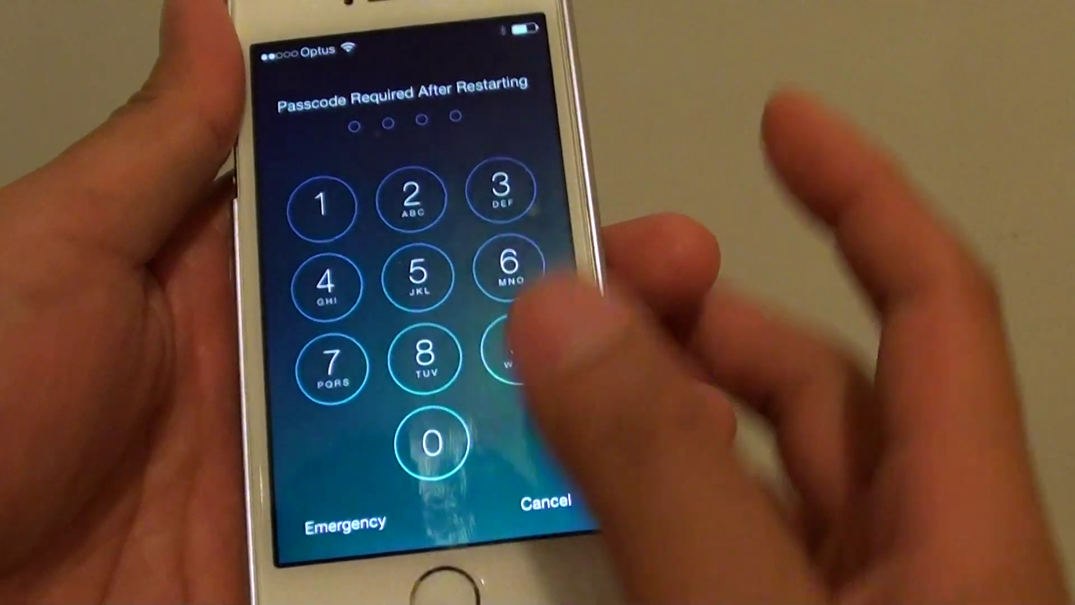
{"action": "left_click", "coordinate": [412, 186]}
{"action": "left_click", "coordinate": [419, 262]}
{"action": "left_click", "coordinate": [501, 175]}
{"action": "left_click", "coordinate": [329, 273]}
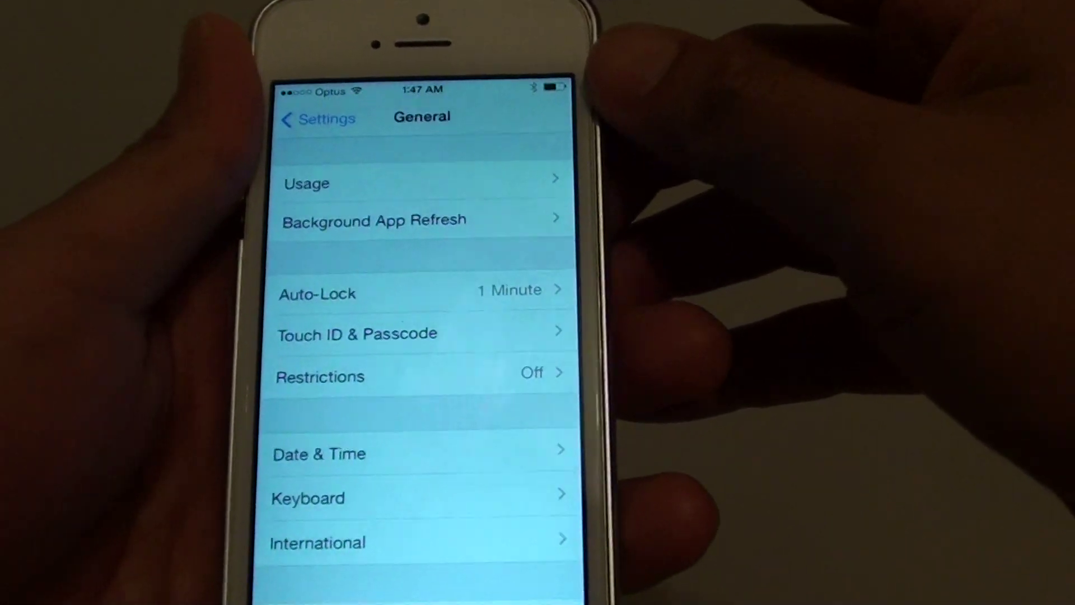
Step: Relock the iPhone and unlock it with an enrolled fingerprint, twice over
{"action": "left_click", "coordinate": [546, 4]}
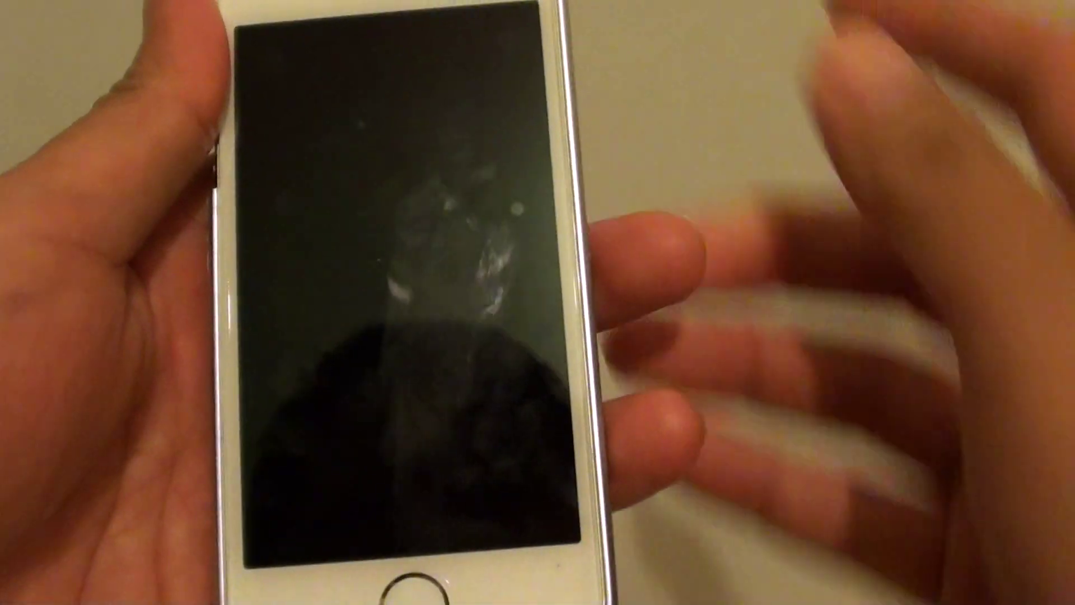
{"action": "left_click", "coordinate": [413, 588]}
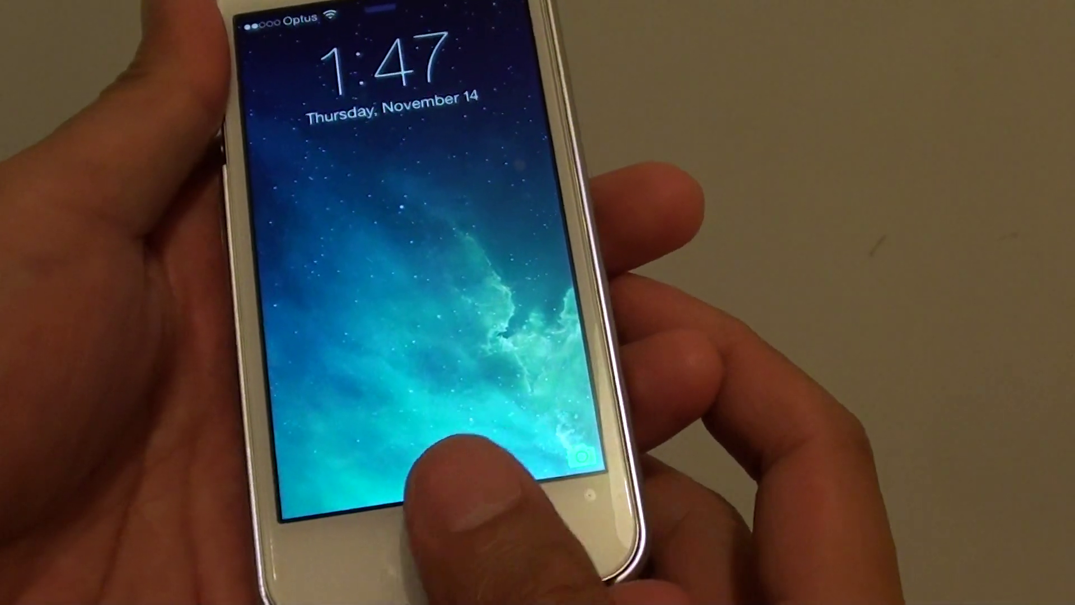
{"action": "left_click", "coordinate": [462, 555]}
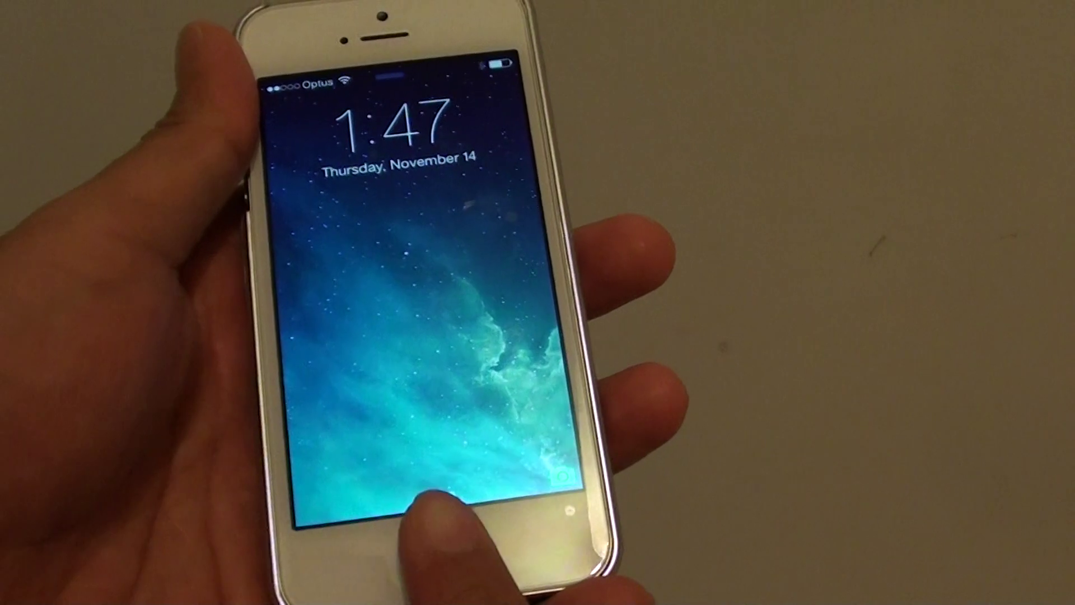
{"action": "left_click", "coordinate": [430, 550]}
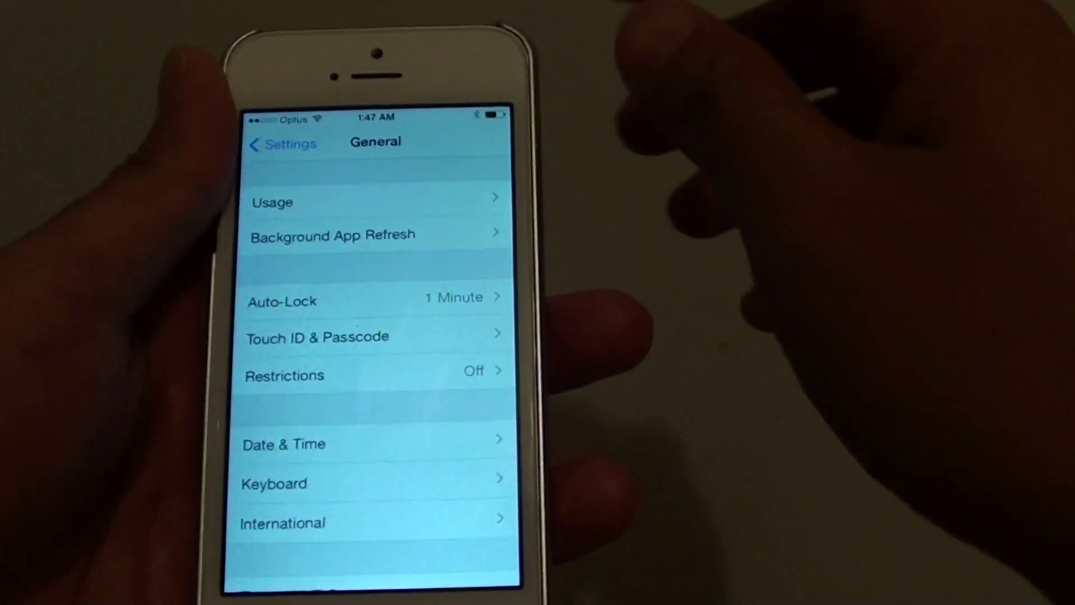
{"action": "left_click", "coordinate": [547, 32]}
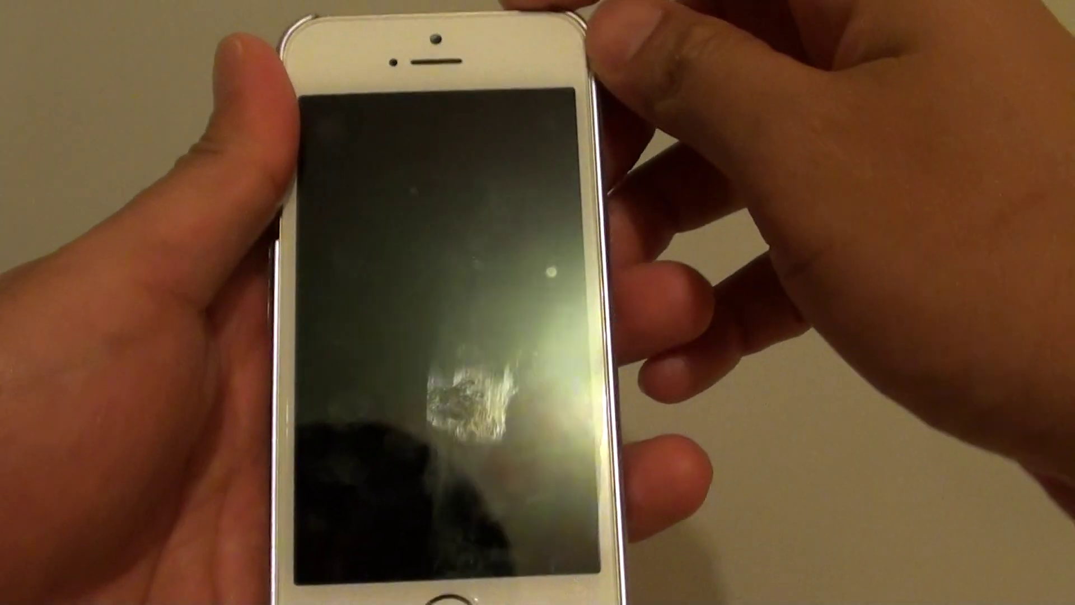
{"action": "left_click", "coordinate": [546, 32]}
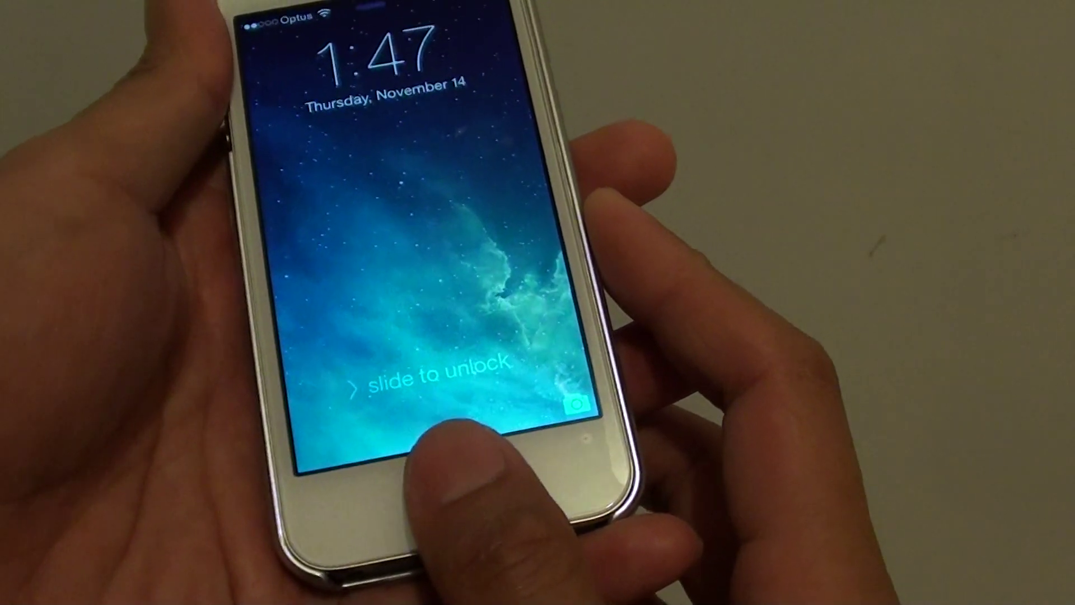
{"action": "left_click", "coordinate": [454, 487]}
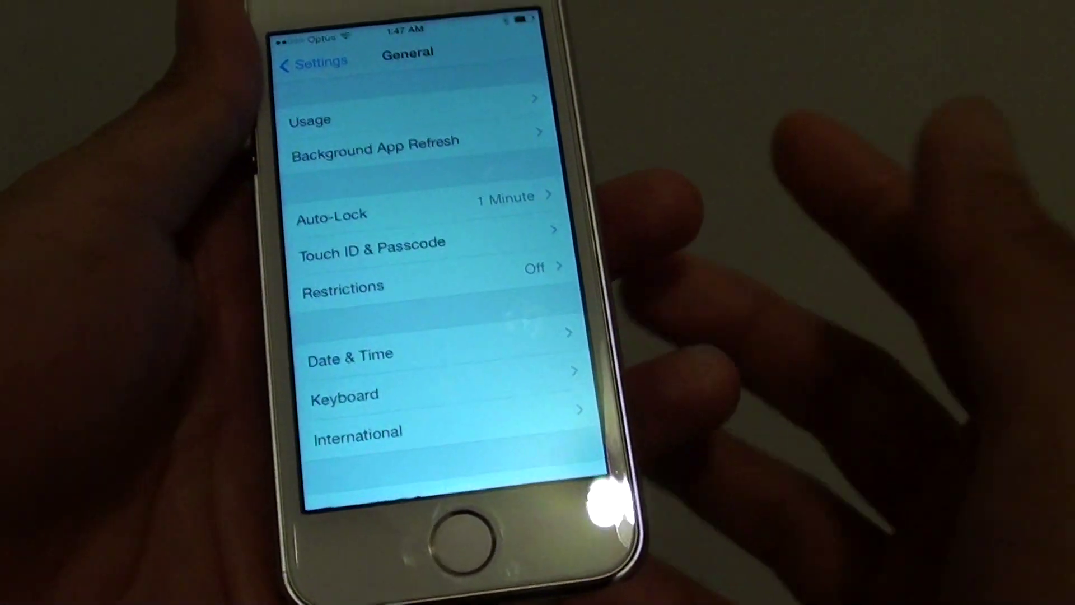